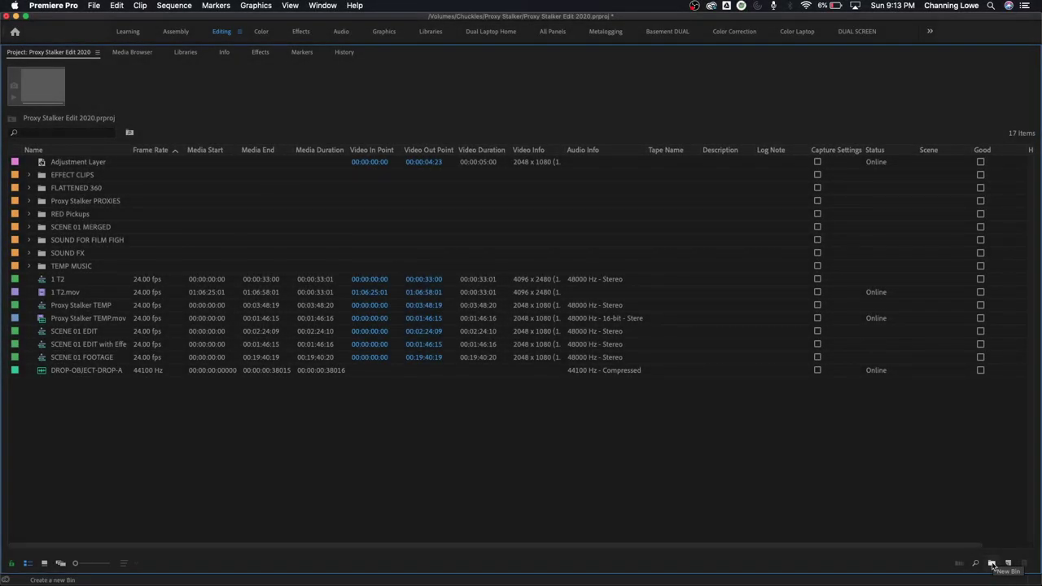
- Create a new bin in the Project panel named NEW STUFF and select it
{"action": "left_click", "coordinate": [993, 565]}
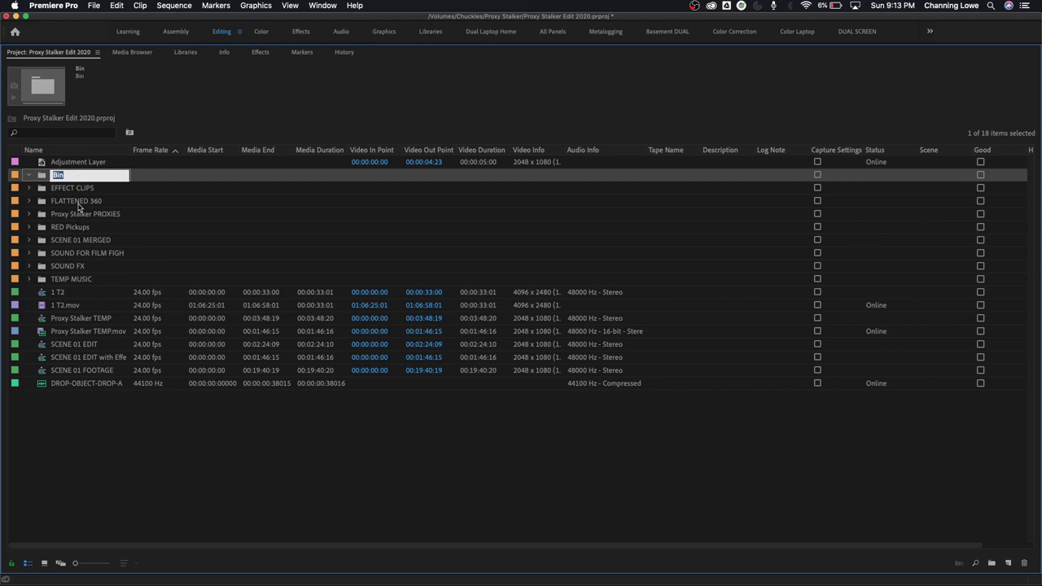
{"action": "type", "text": "NEW STUFF"}
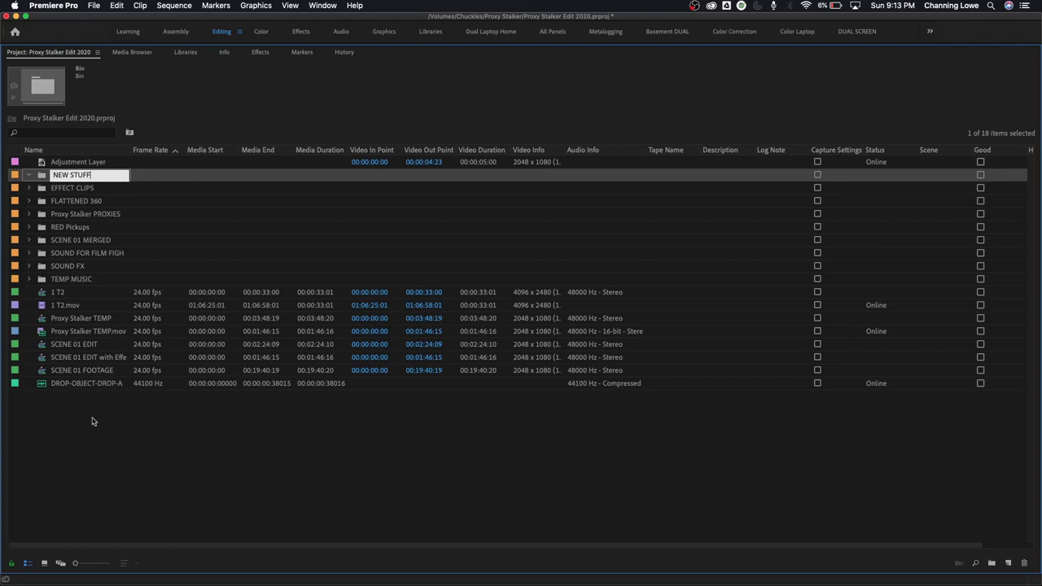
{"action": "left_click", "coordinate": [101, 432]}
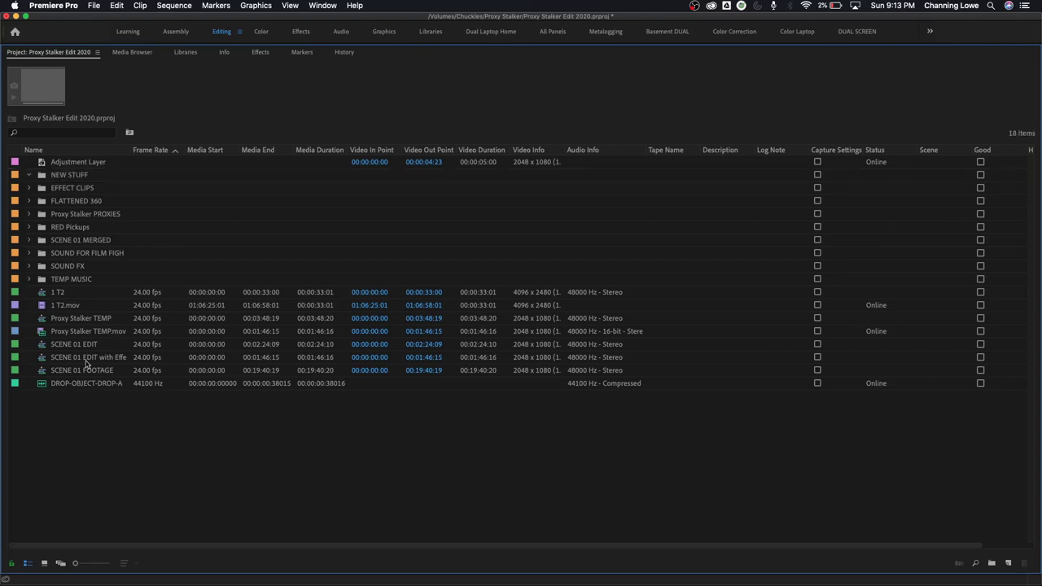
{"action": "left_click", "coordinate": [49, 176]}
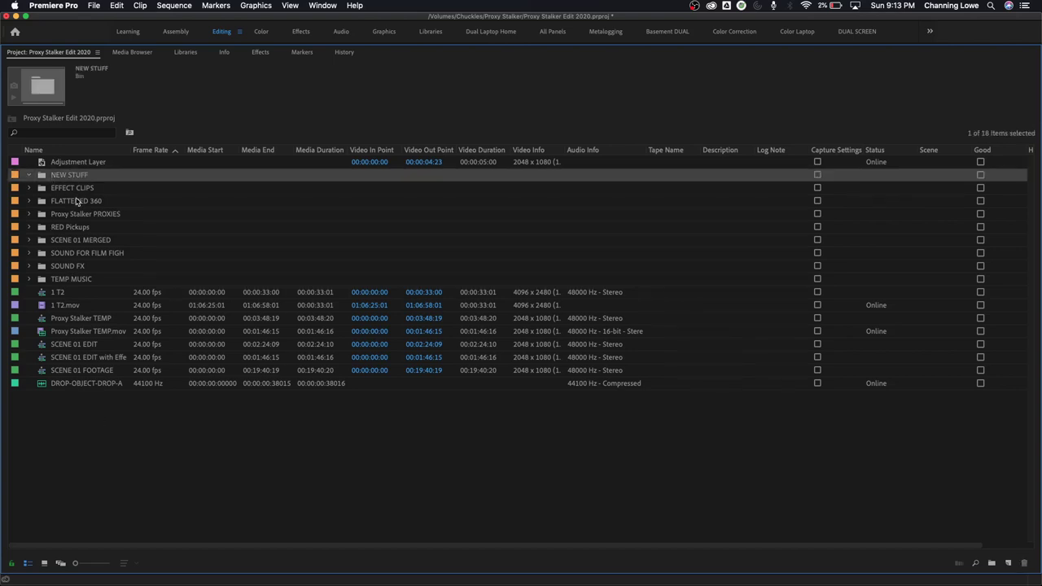
- Delete the NEW STUFF bin, create and delete a second empty bin, then select SCENE 01 FOOTAGE
{"action": "key", "text": "Delete"}
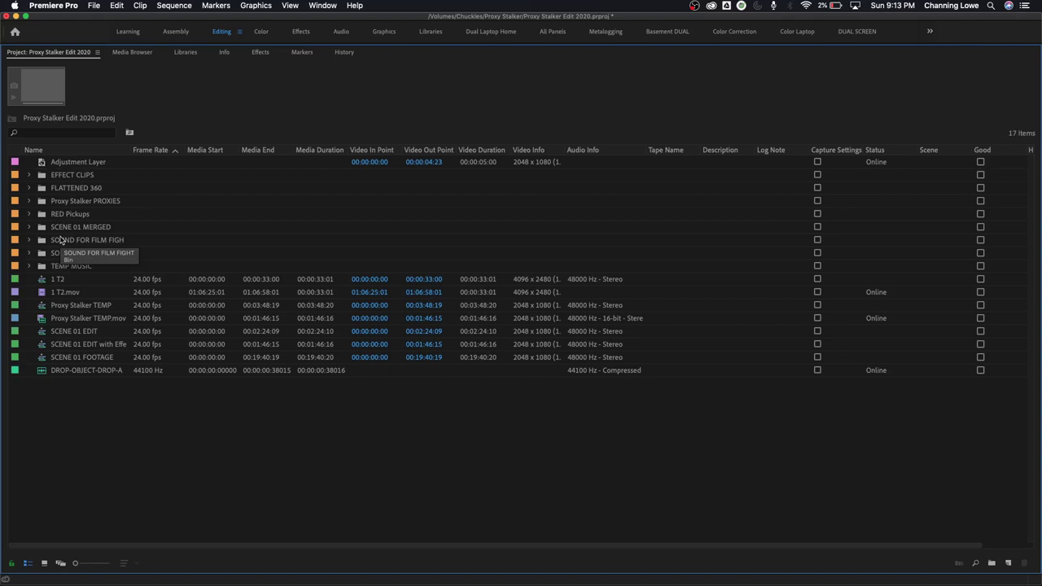
{"action": "key", "text": "super+slash"}
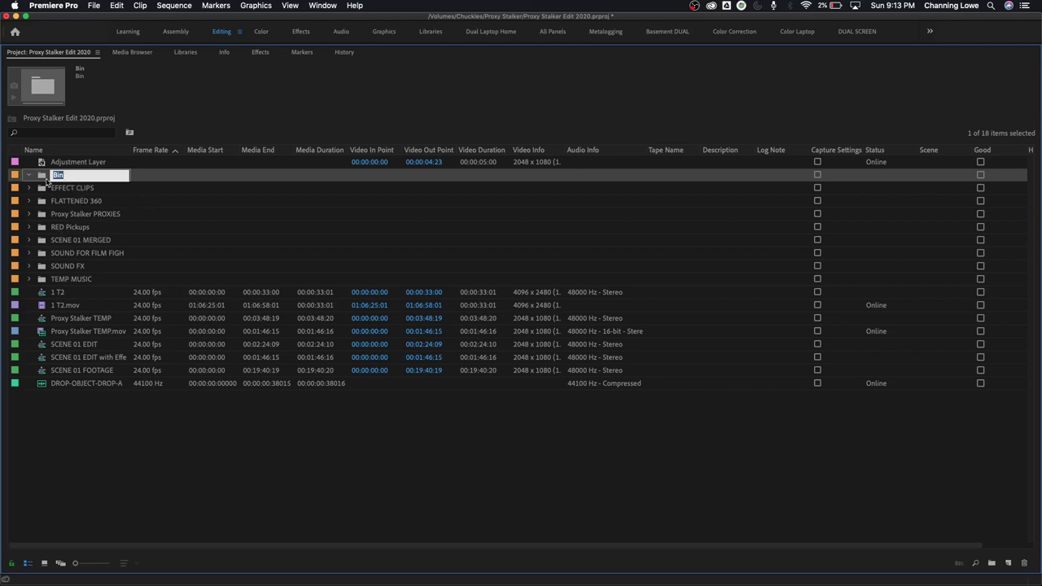
{"action": "key", "text": "Escape"}
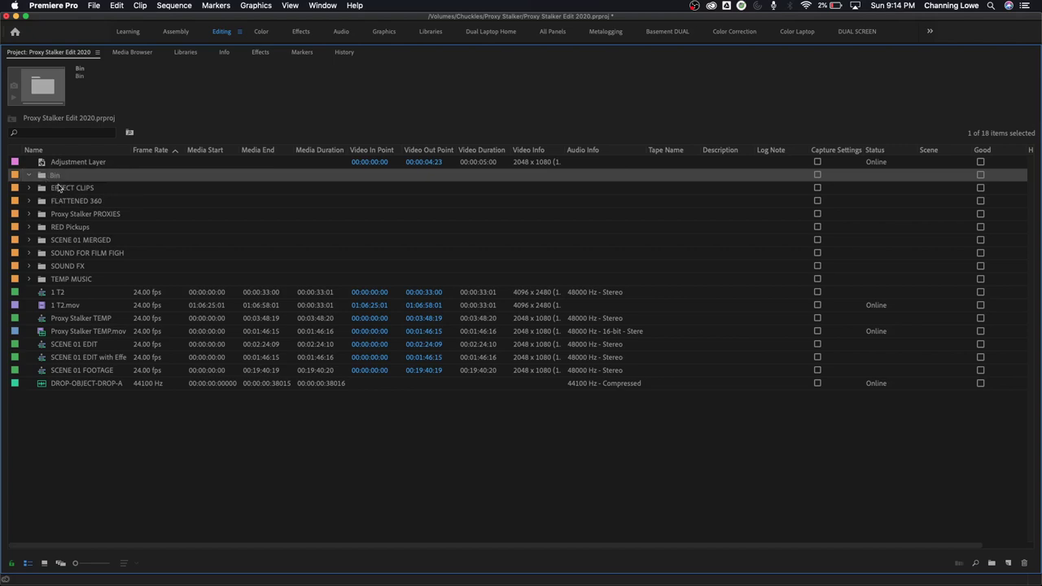
{"action": "key", "text": "Delete"}
{"action": "left_click", "coordinate": [106, 359]}
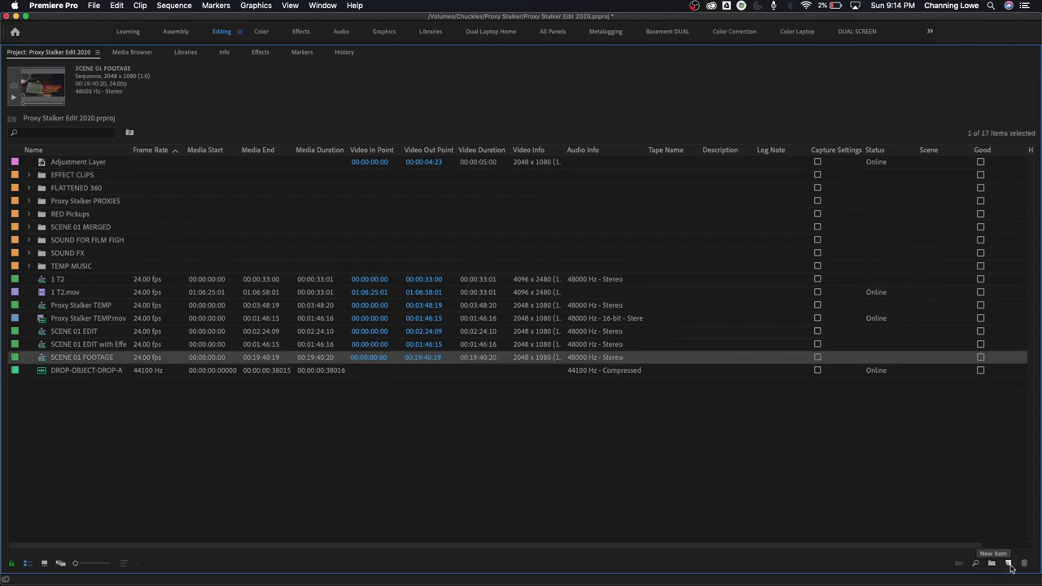
{"action": "left_click", "coordinate": [1009, 563]}
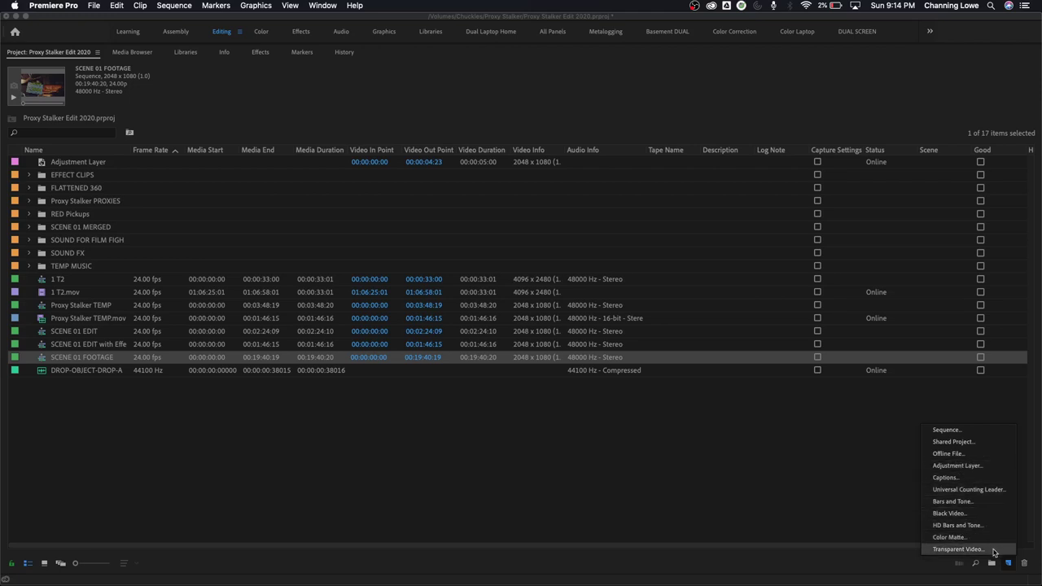
{"action": "left_click", "coordinate": [889, 506]}
{"action": "left_click", "coordinate": [1008, 563]}
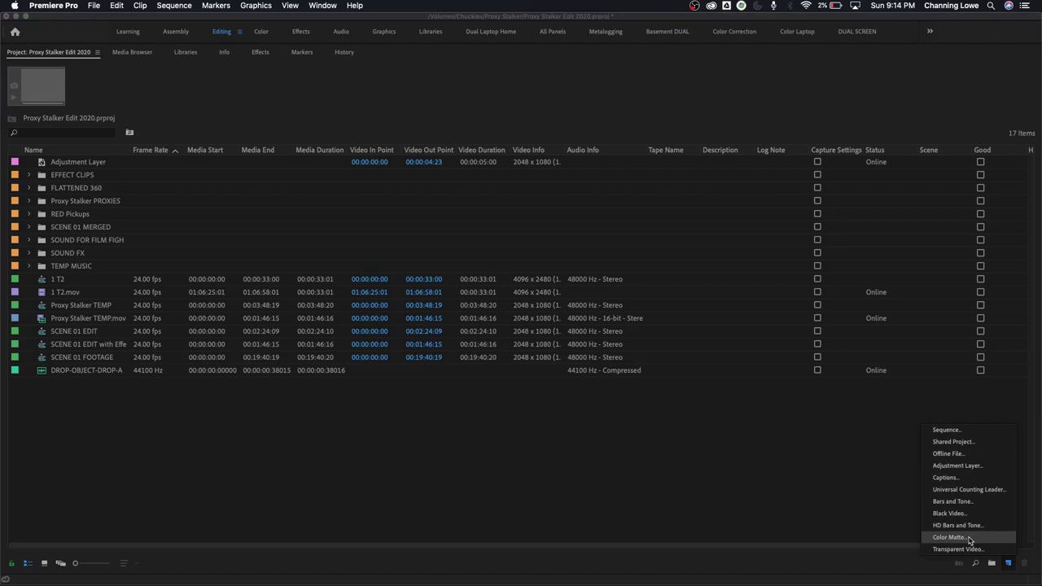
{"action": "left_click", "coordinate": [875, 500]}
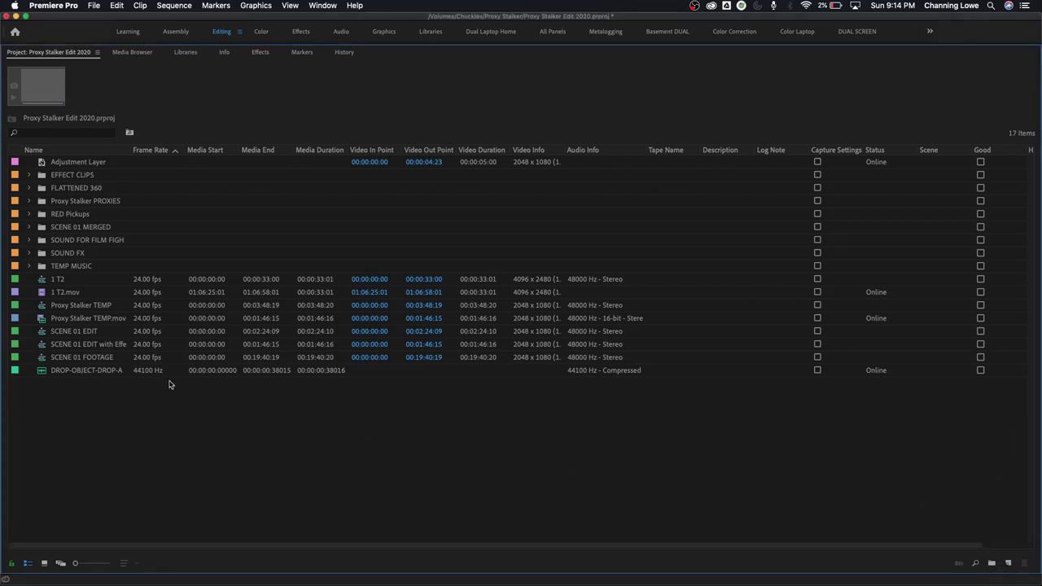
- Try deleting the Proxy Stalker TEMP.mov clip, then cancel to keep it
{"action": "left_click", "coordinate": [89, 318]}
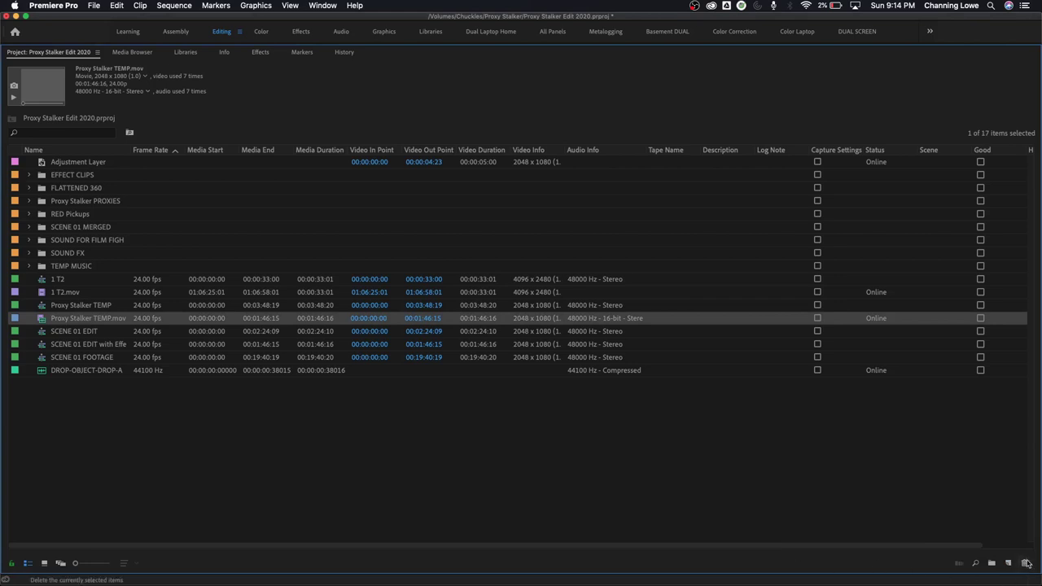
{"action": "left_click", "coordinate": [219, 420]}
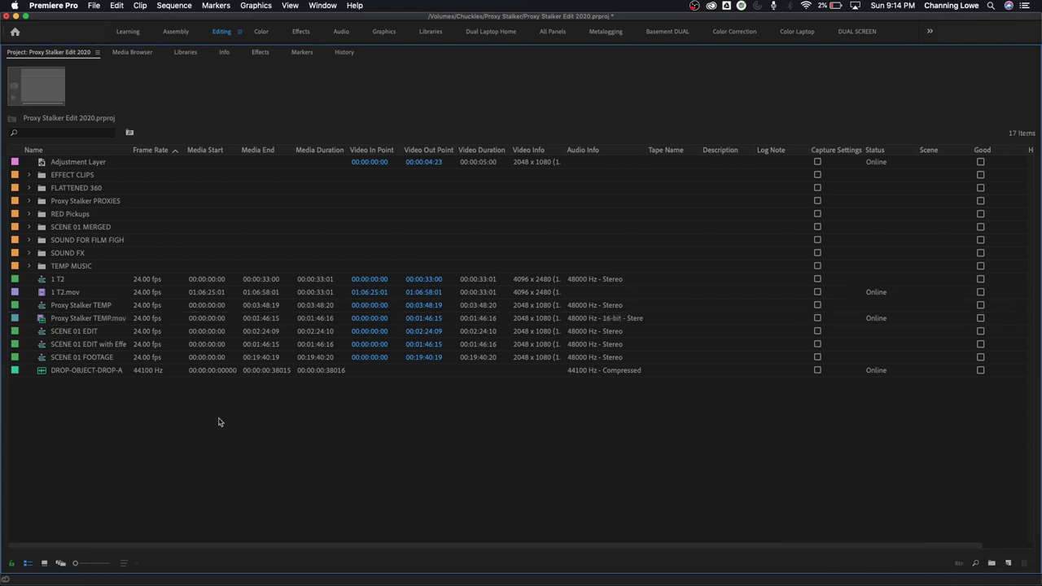
{"action": "left_click", "coordinate": [47, 325]}
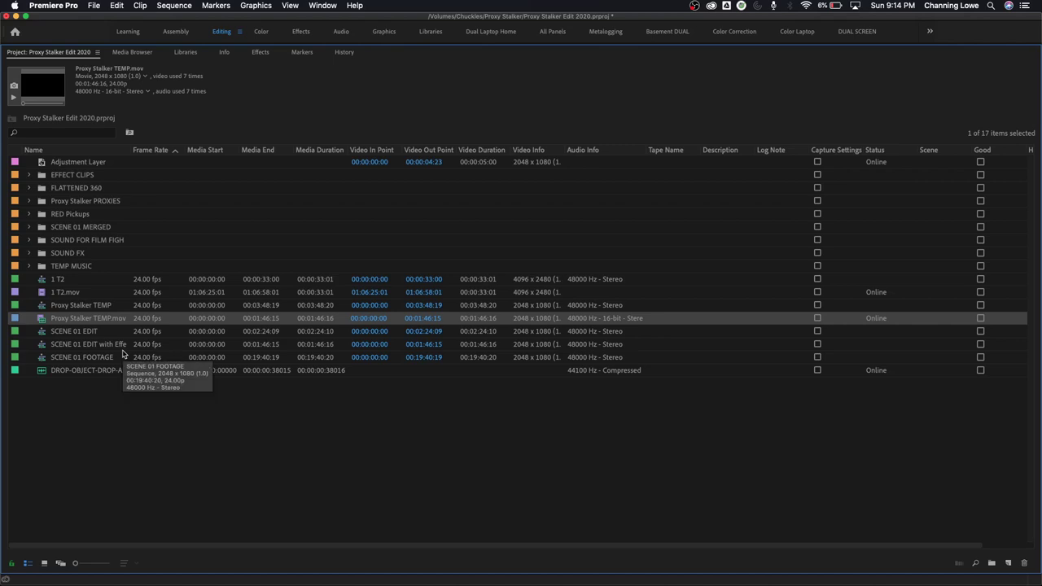
{"action": "key", "text": "Delete"}
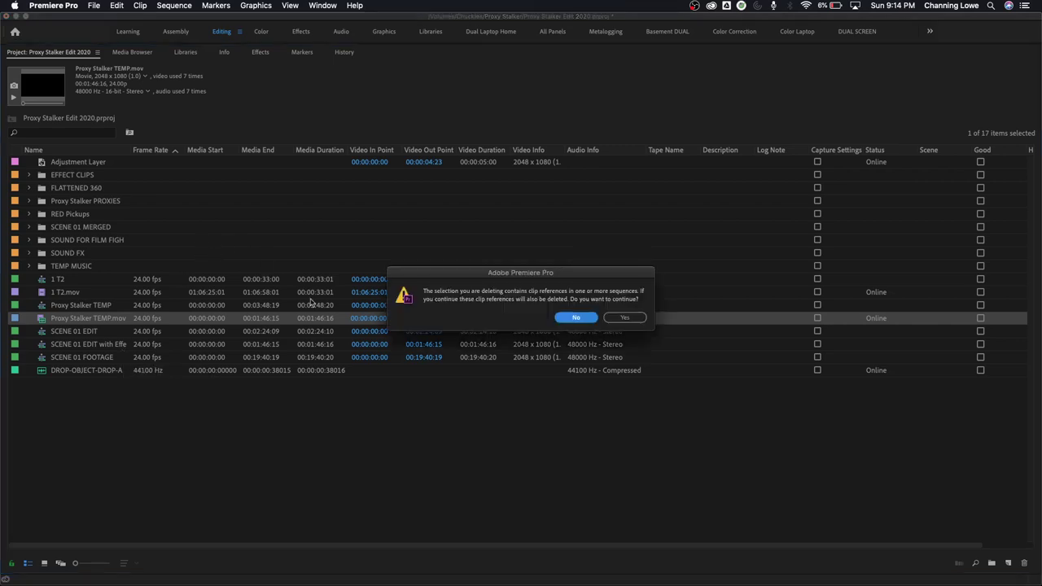
{"action": "left_click", "coordinate": [559, 322]}
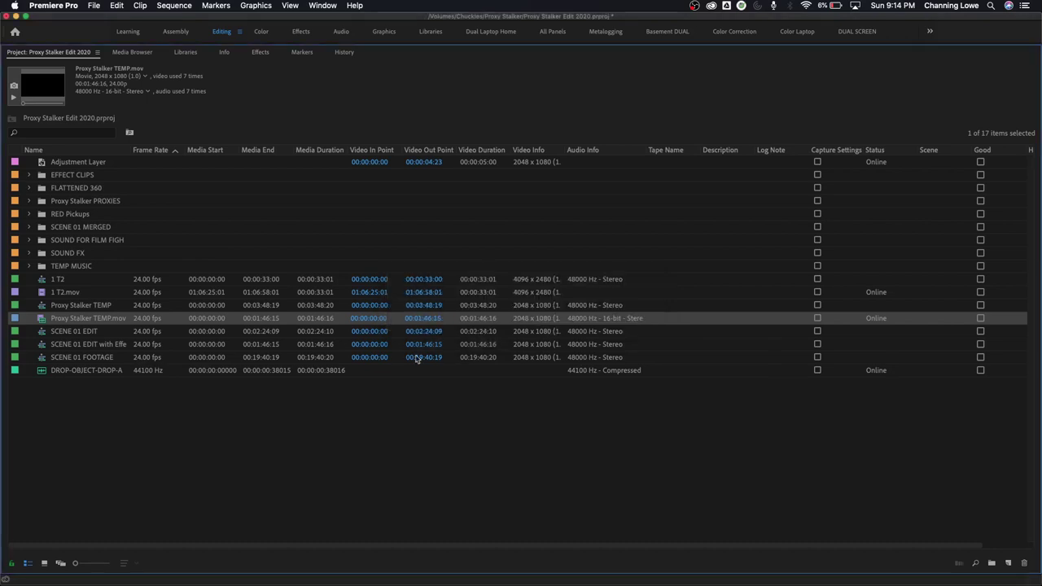
- Try deleting ZOOM0002 and ZOOM0003 from SOUND FOR FILM FIGHT, decline, and collapse the bin
{"action": "left_click", "coordinate": [204, 431]}
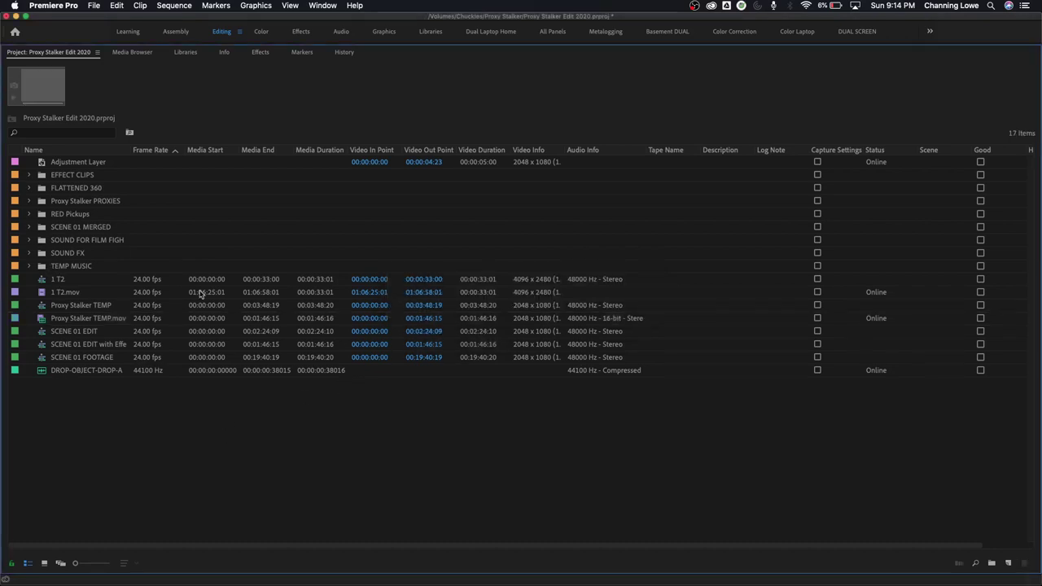
{"action": "left_click", "coordinate": [29, 240]}
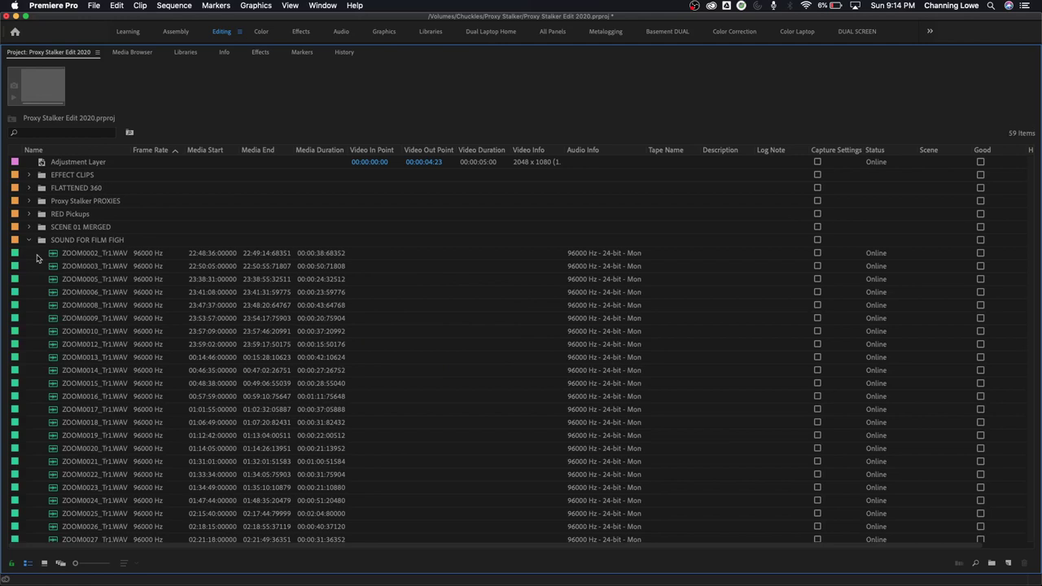
{"action": "left_click_drag", "start_coordinate": [36, 255], "coordinate": [121, 312]}
{"action": "key", "text": "Delete"}
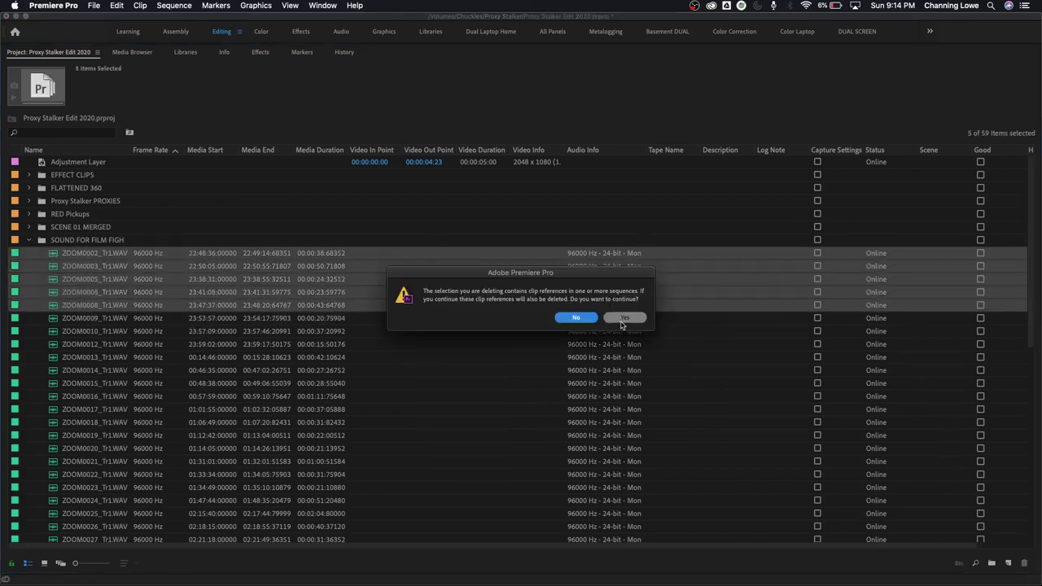
{"action": "left_click", "coordinate": [573, 318]}
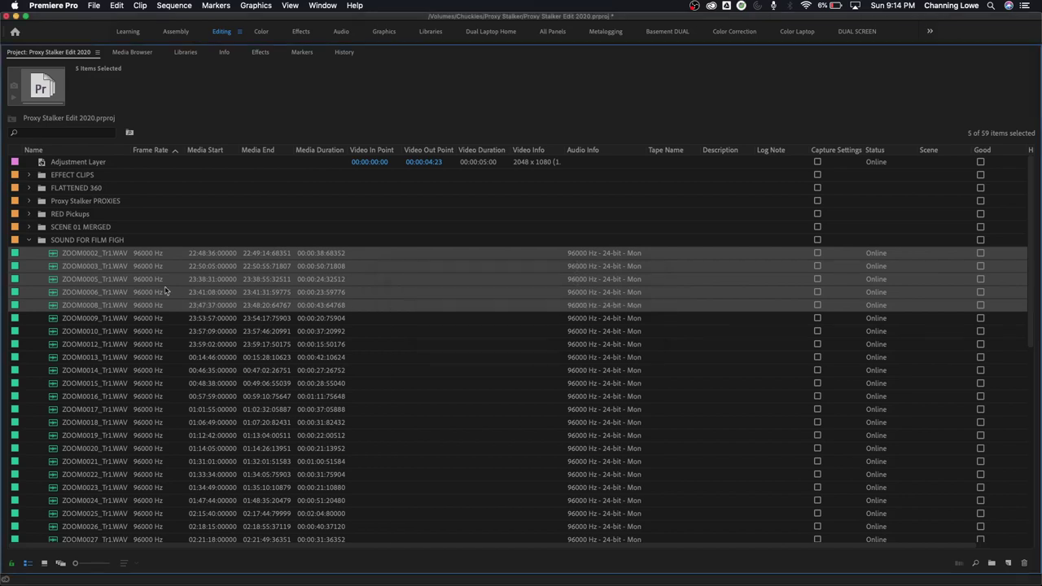
{"action": "left_click", "coordinate": [30, 240]}
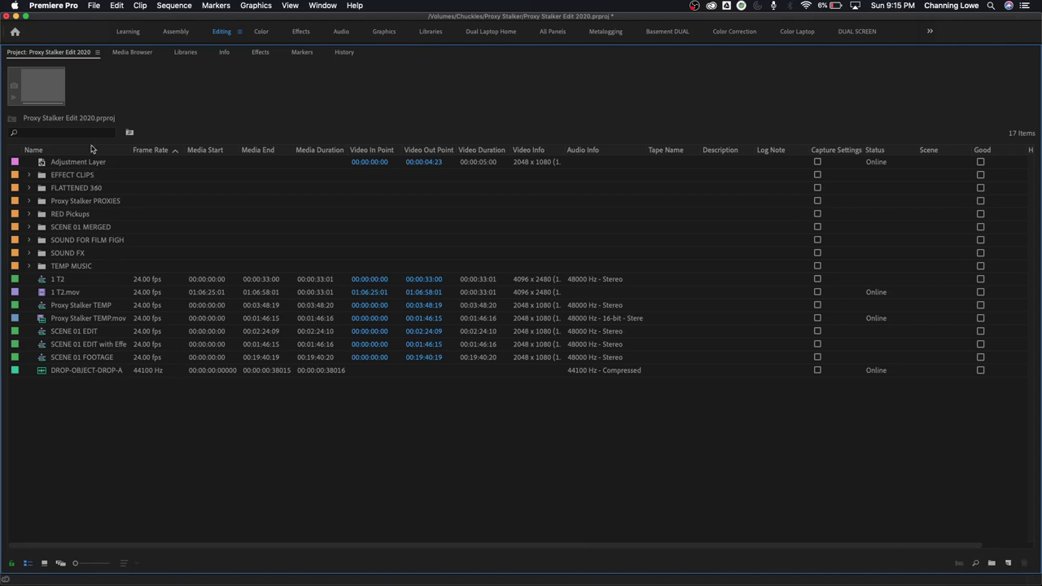
{"action": "left_click", "coordinate": [98, 53]}
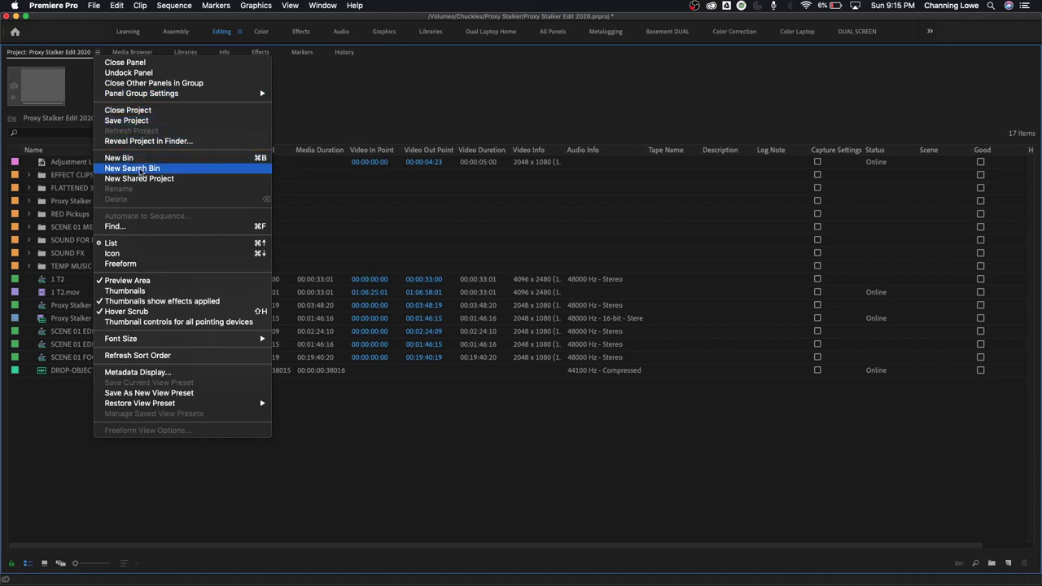
{"action": "left_click", "coordinate": [65, 407]}
{"action": "left_click", "coordinate": [98, 52]}
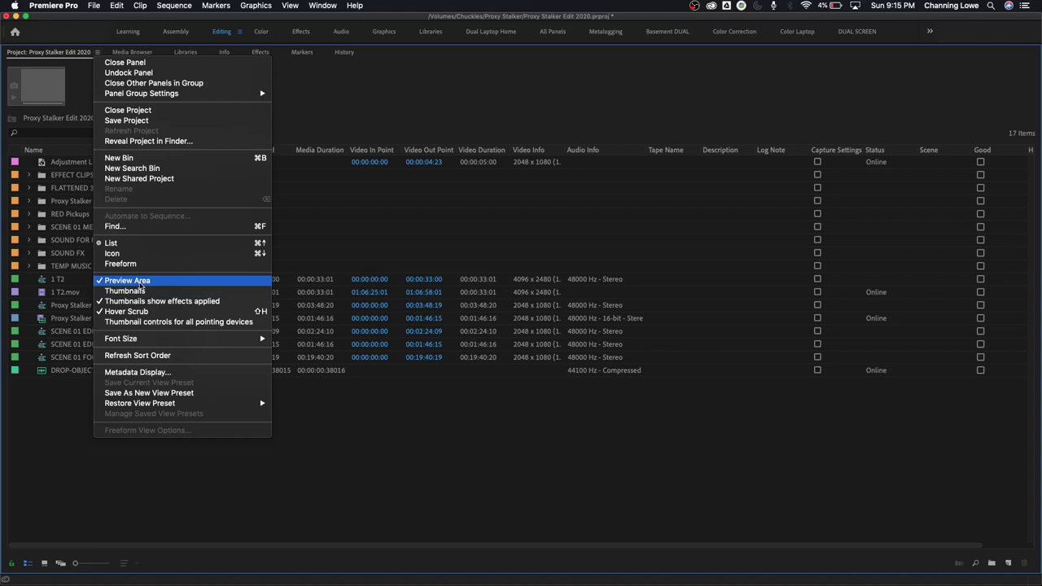
{"action": "left_click", "coordinate": [33, 438]}
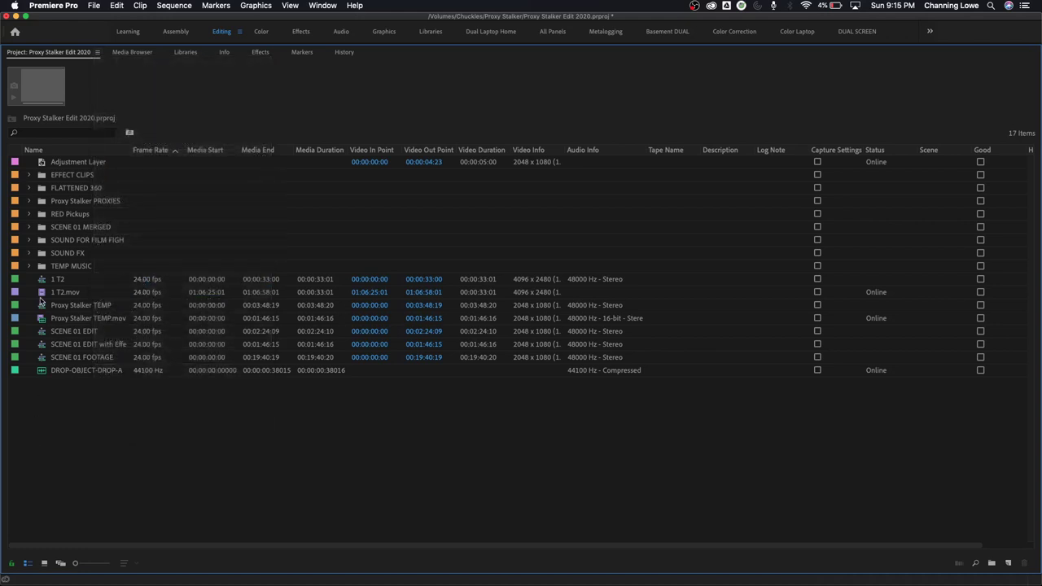
- Preview 1 T2.mov, expand RED Pickups, preview its first A003_C013 clip, and open the panel menu
{"action": "left_click", "coordinate": [46, 293]}
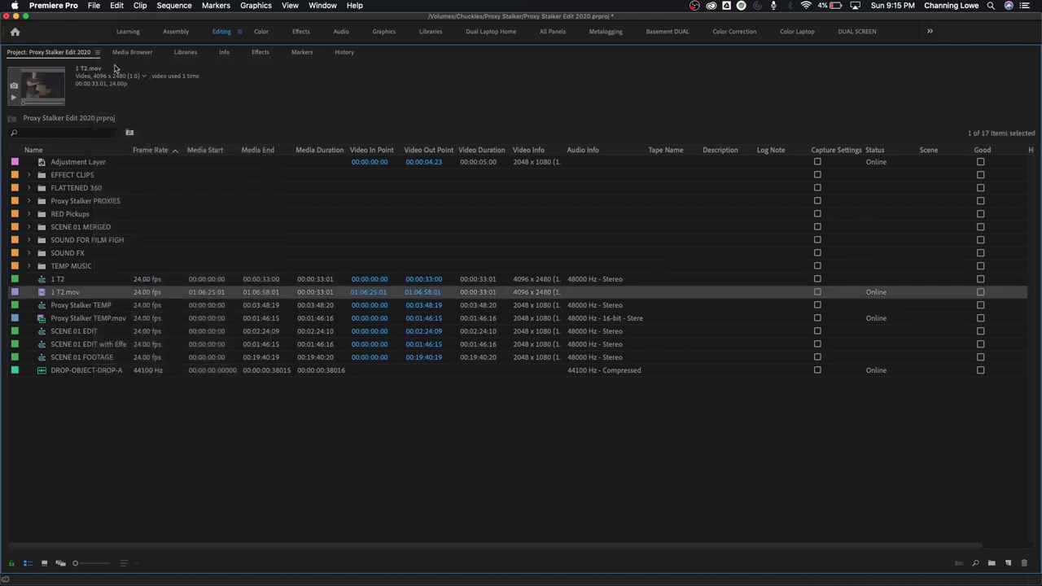
{"action": "left_click", "coordinate": [29, 214]}
{"action": "left_click", "coordinate": [59, 232]}
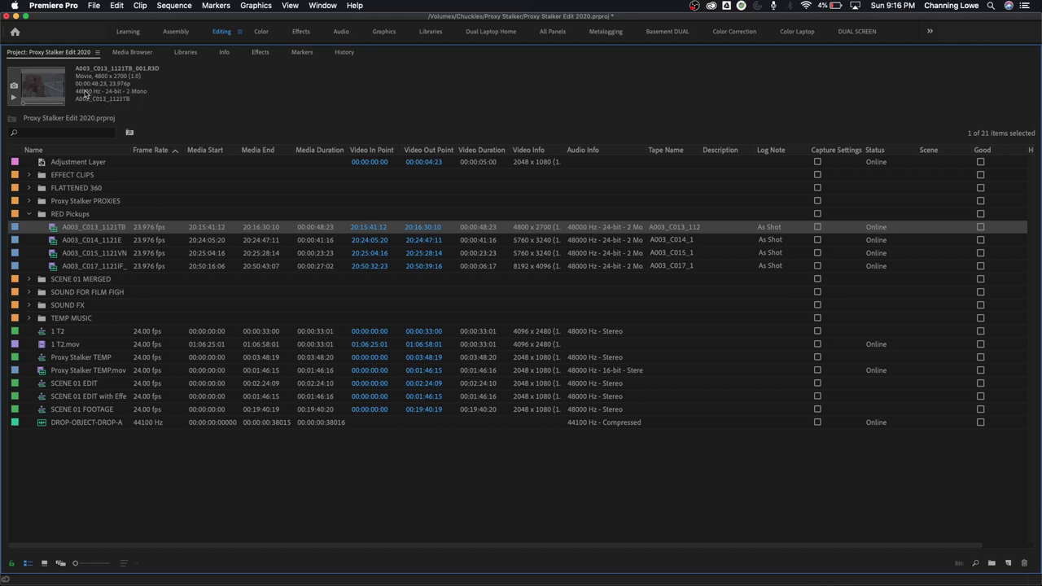
{"action": "left_click", "coordinate": [97, 52]}
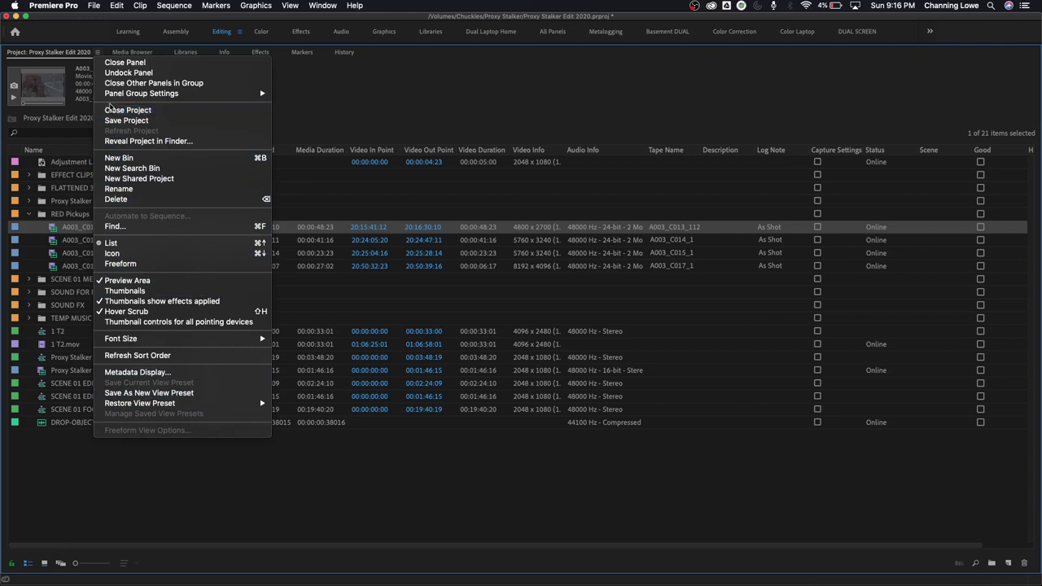
- Open the RED Pickups bin in its own panel tab and view its panel menu
{"action": "left_click", "coordinate": [69, 51]}
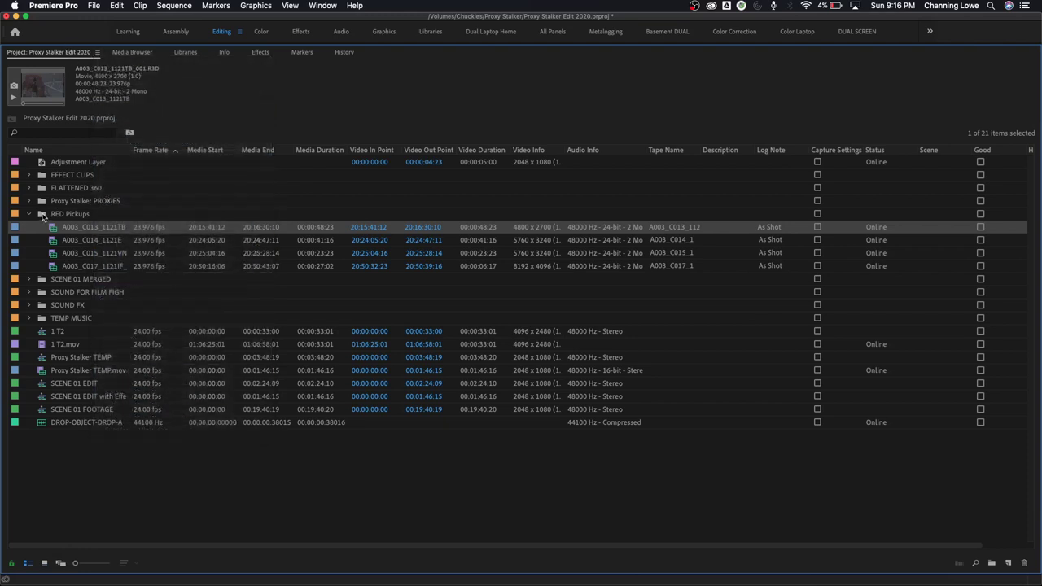
{"action": "double_click", "coordinate": [42, 214]}
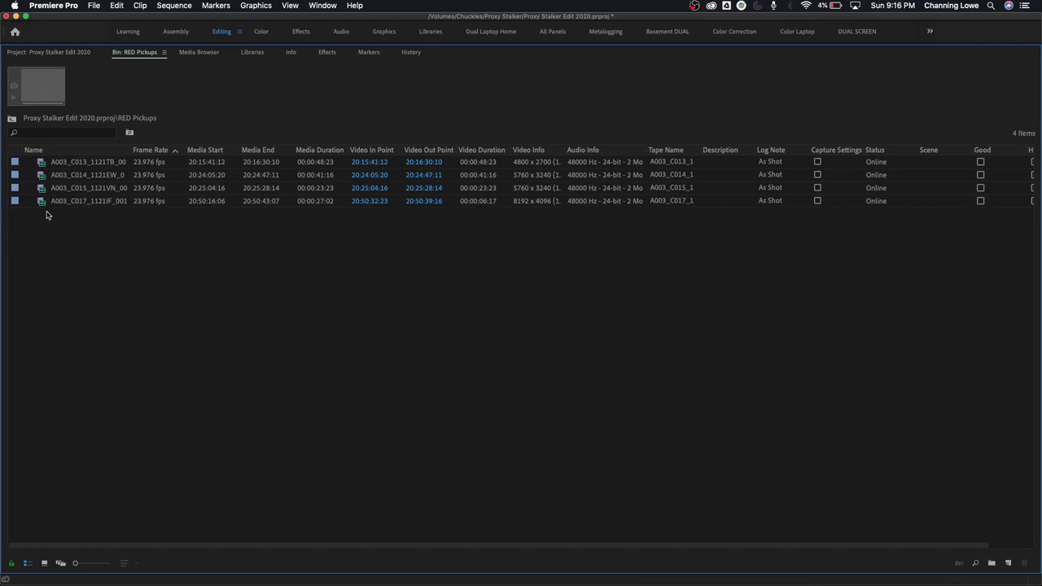
{"action": "left_click", "coordinate": [73, 53]}
{"action": "left_click", "coordinate": [124, 53]}
{"action": "left_click", "coordinate": [164, 53]}
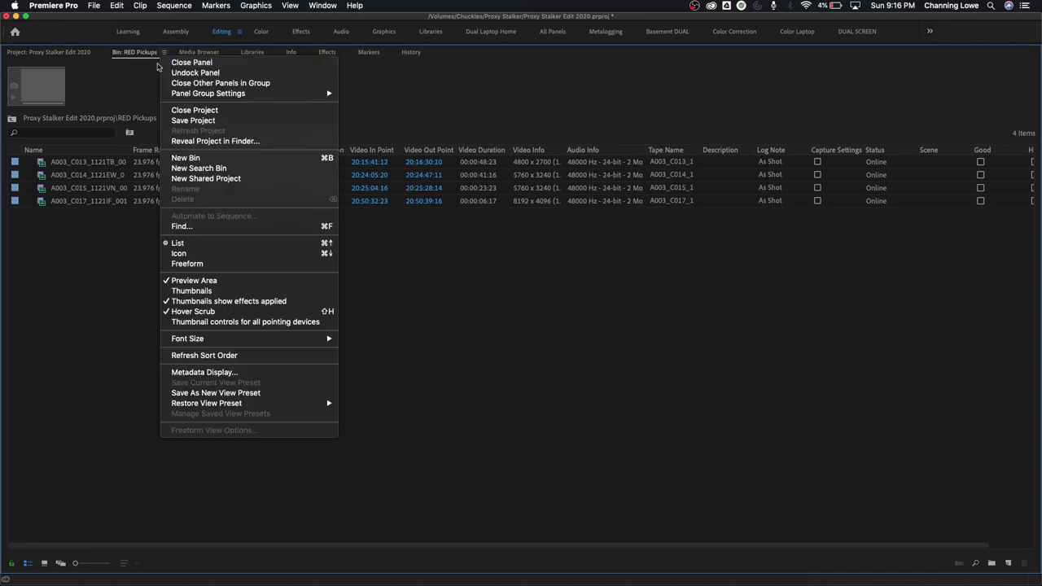
{"action": "left_click", "coordinate": [147, 69]}
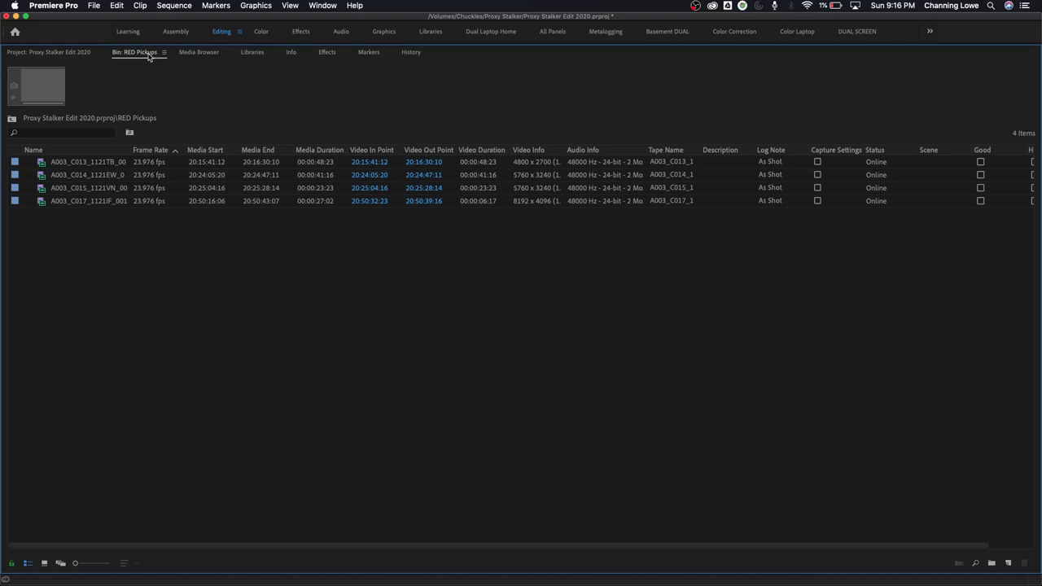
- Close the RED Pickups bin panel and collapse RED Pickups in the project list
{"action": "left_click", "coordinate": [150, 56]}
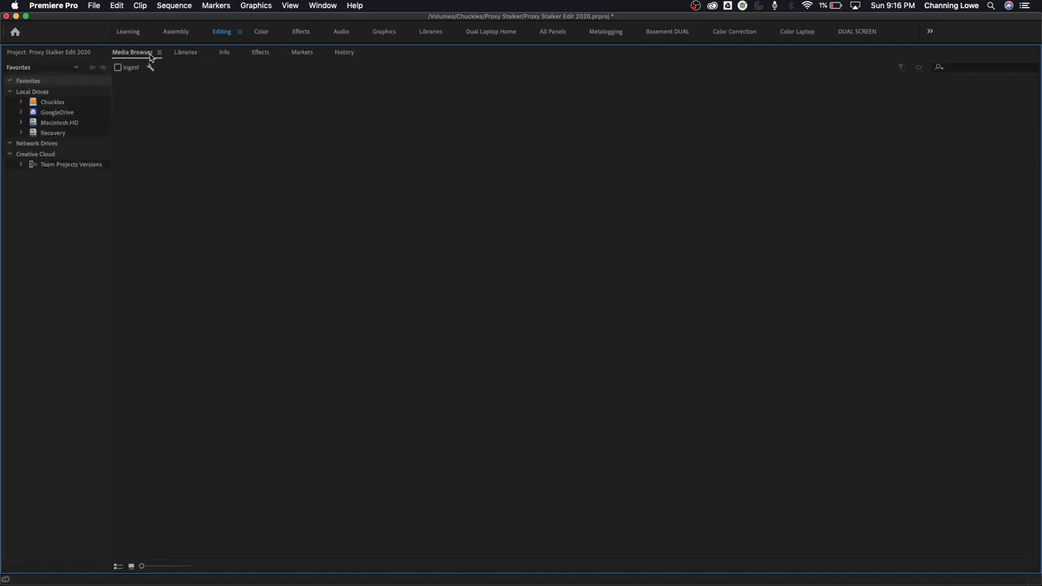
{"action": "left_click", "coordinate": [72, 56]}
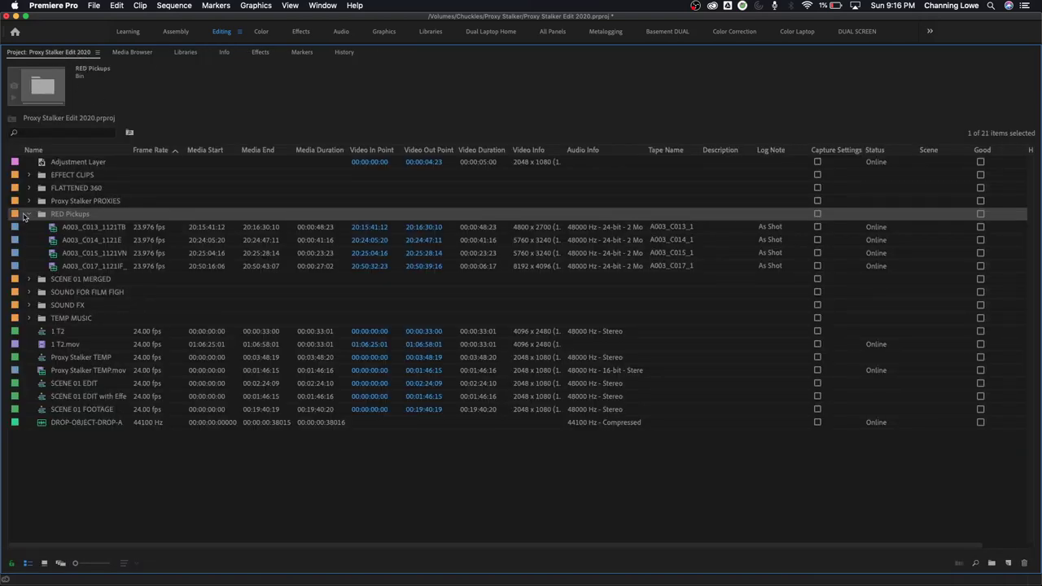
{"action": "left_click", "coordinate": [27, 214]}
- Widen the Video Info column to show full frame sizes, then restore the Editing workspace
{"action": "left_click", "coordinate": [202, 449]}
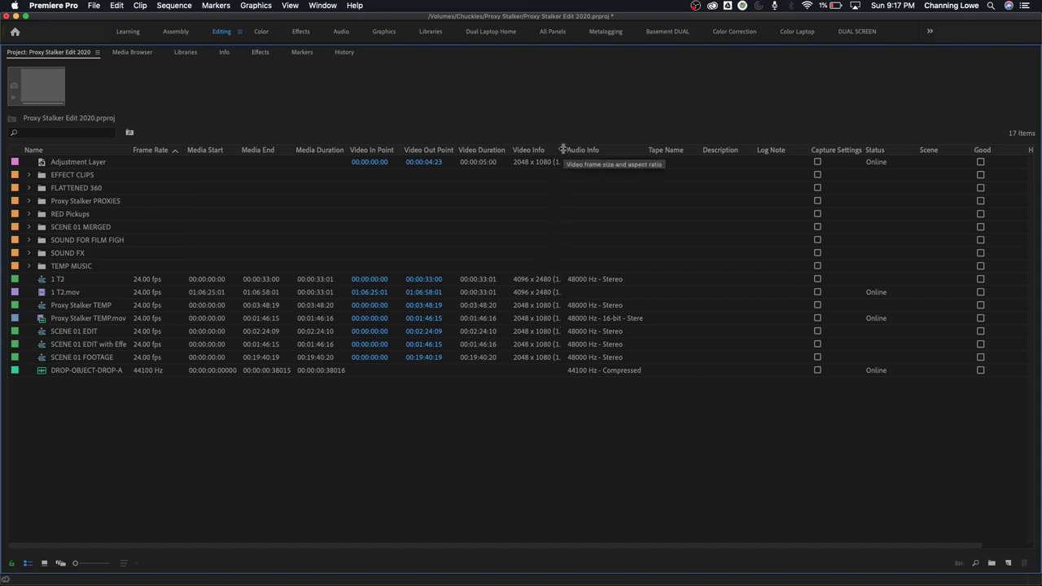
{"action": "mouse_move", "coordinate": [563, 150]}
{"action": "left_mouse_down"}
{"action": "mouse_move", "coordinate": [589, 149]}
{"action": "mouse_move", "coordinate": [547, 152]}
{"action": "mouse_move", "coordinate": [580, 152]}
{"action": "mouse_move", "coordinate": [568, 156]}
{"action": "left_mouse_up"}
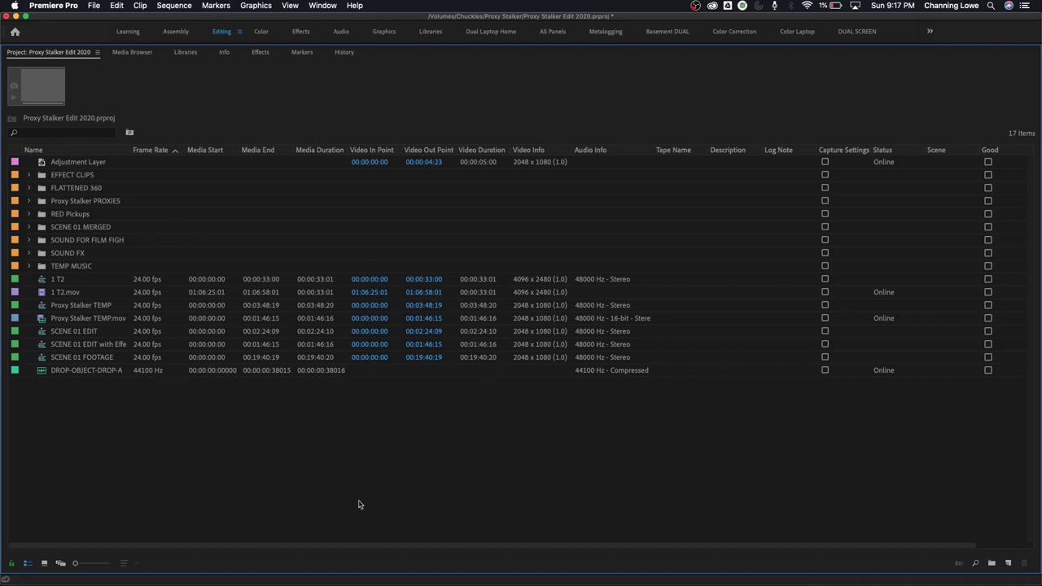
{"action": "key", "text": "grave"}
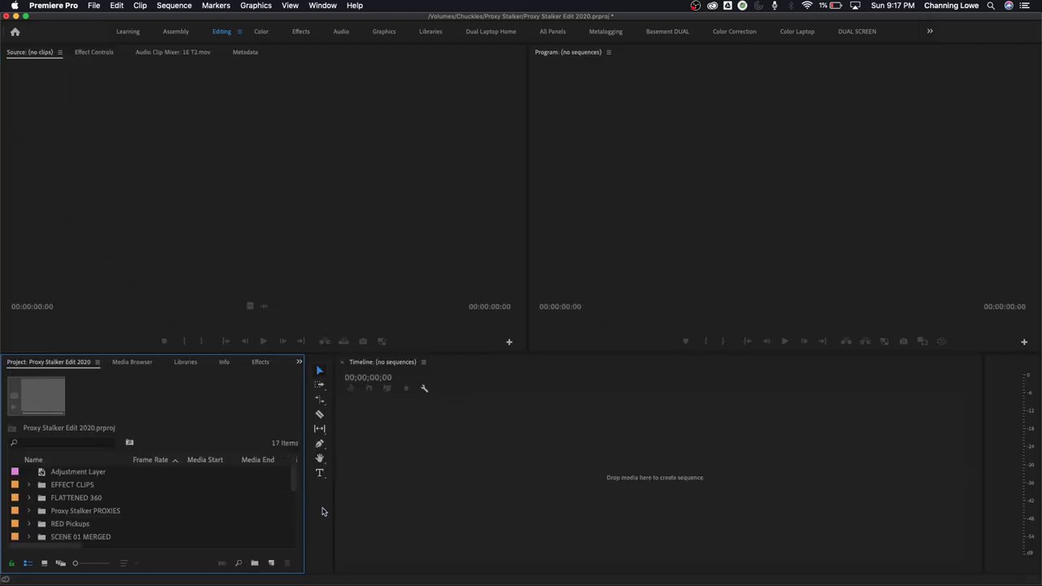